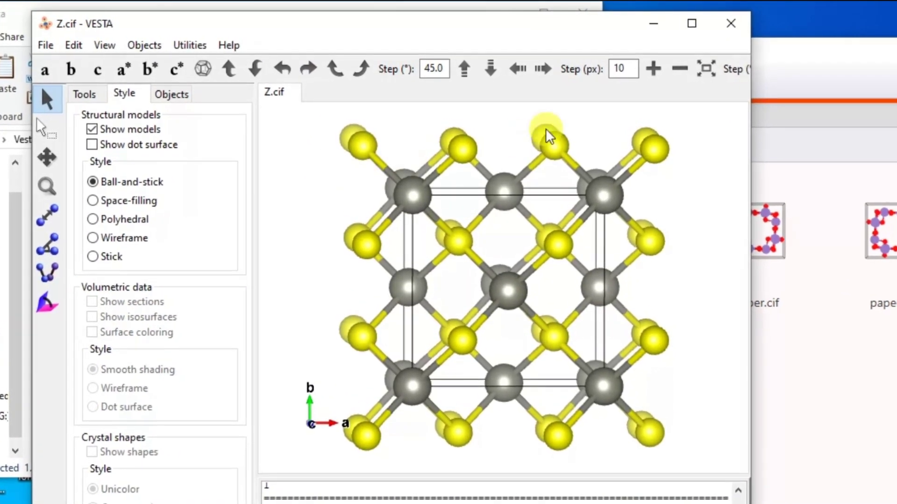
Rotate the Z.cif structure in VESTA to an oblique view showing its 3D bonding
left_click(768, 54)
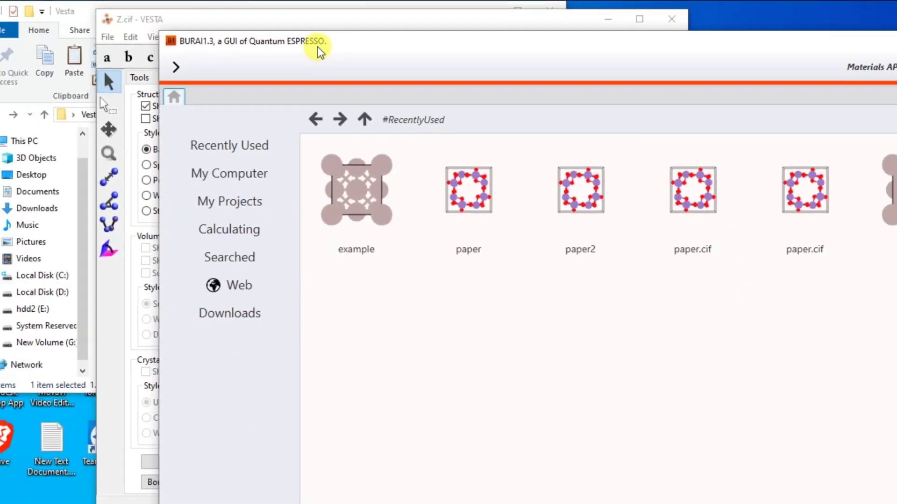
left_click(332, 24)
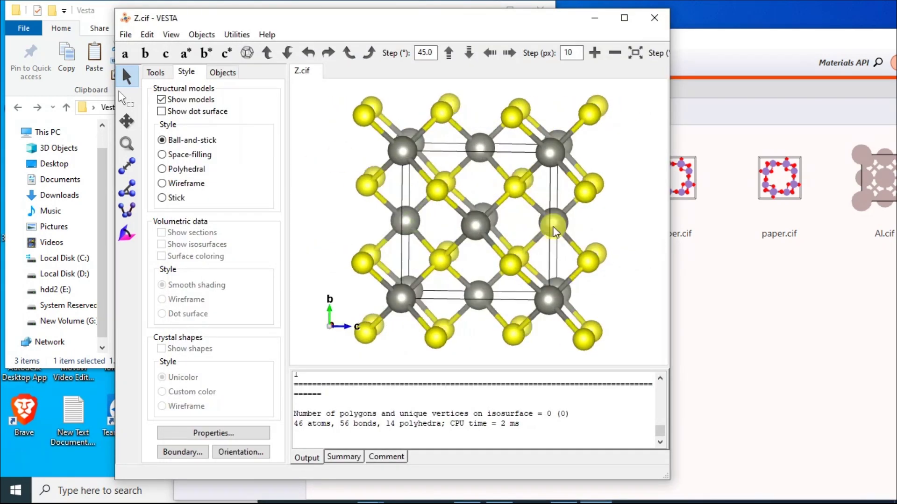
left_click_drag(414, 227, 489, 229)
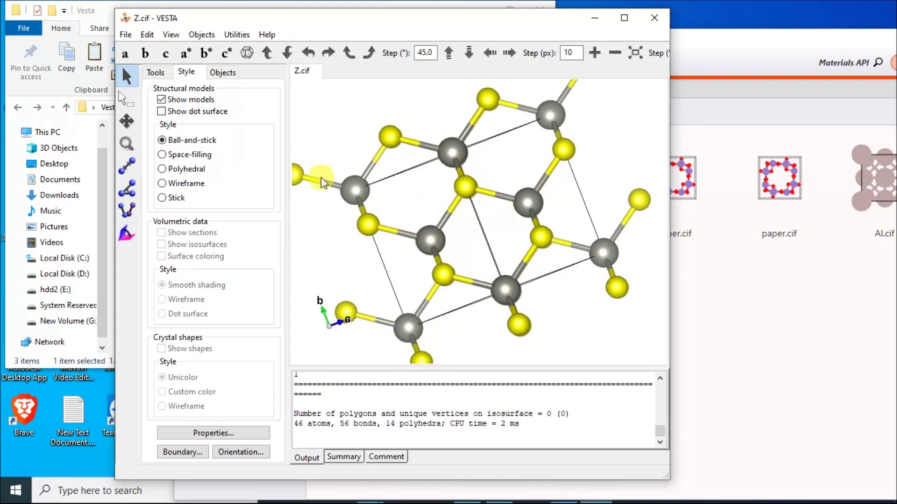
left_click(694, 46)
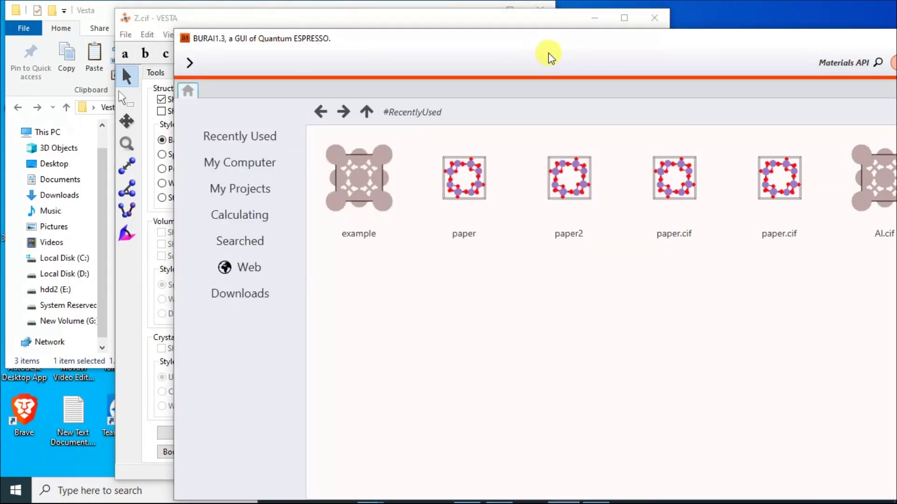
Export the structure through Export Data as CIF file (*.cif), saved as ZnS.cif in the Vesta folder
left_click(408, 20)
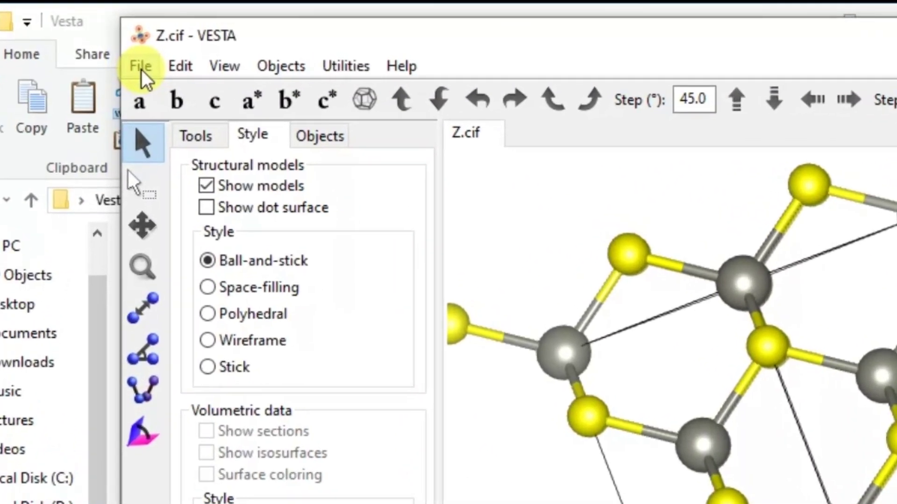
left_click(141, 69)
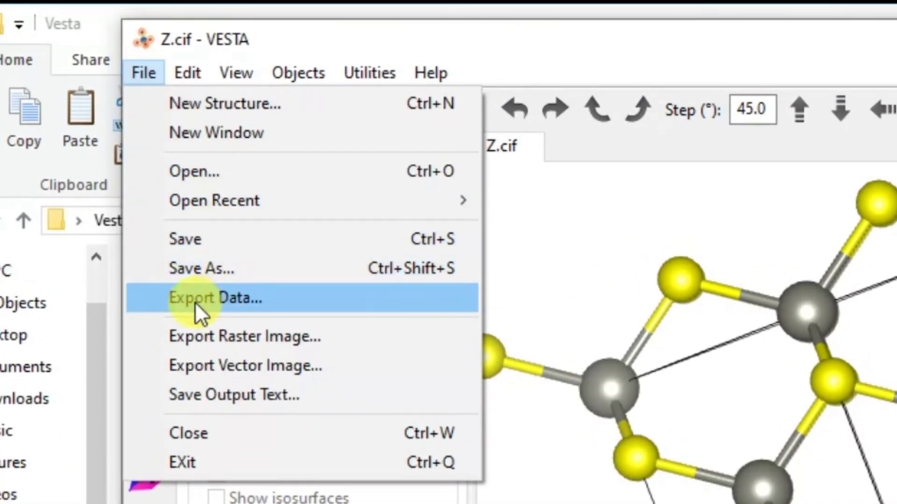
left_click(313, 305)
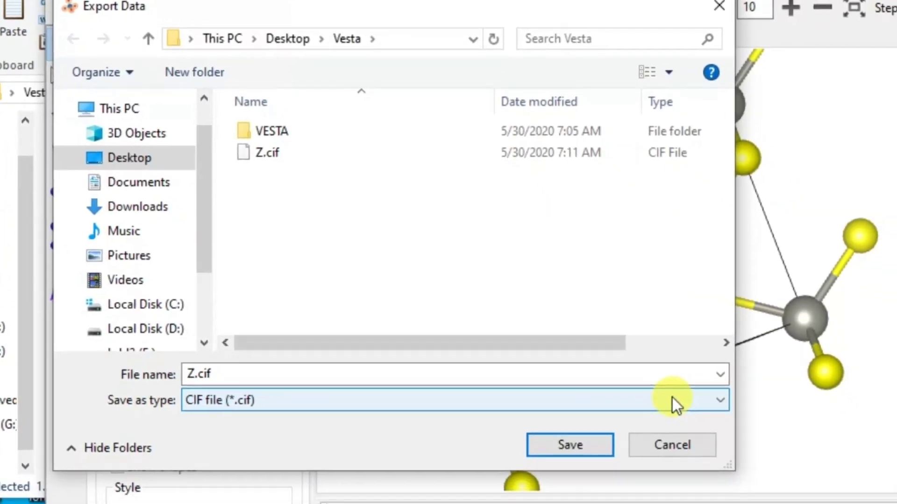
left_click(666, 395)
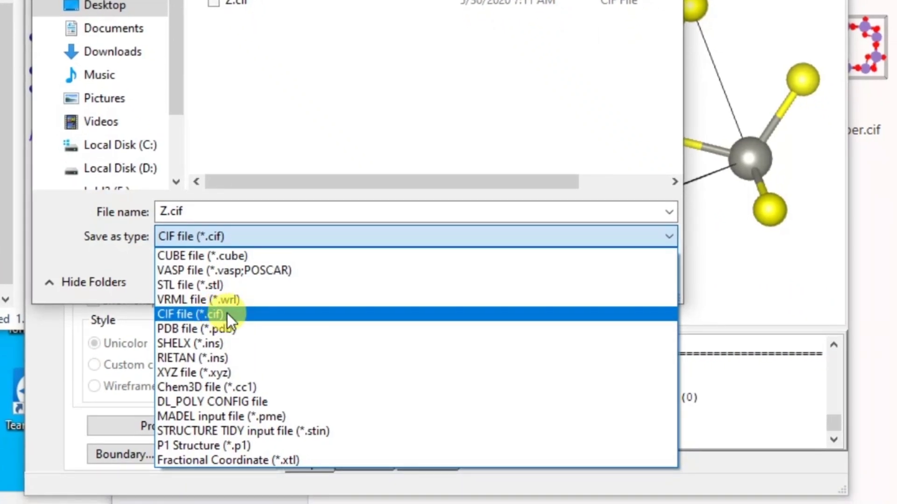
left_click(227, 314)
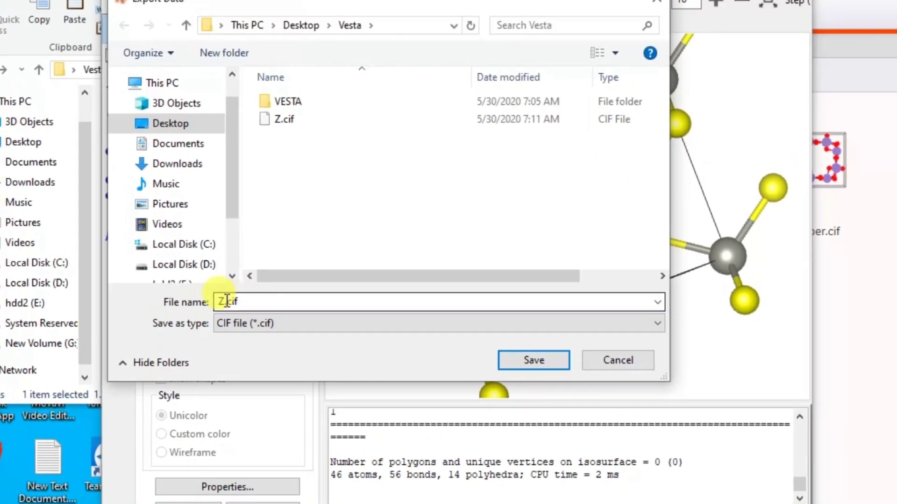
double_click(228, 236)
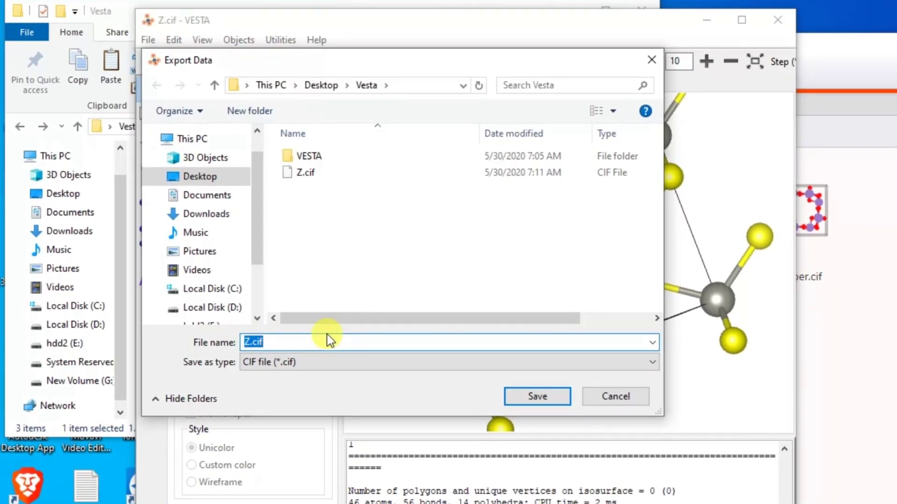
key("Left")
key("Right")
type("nS")
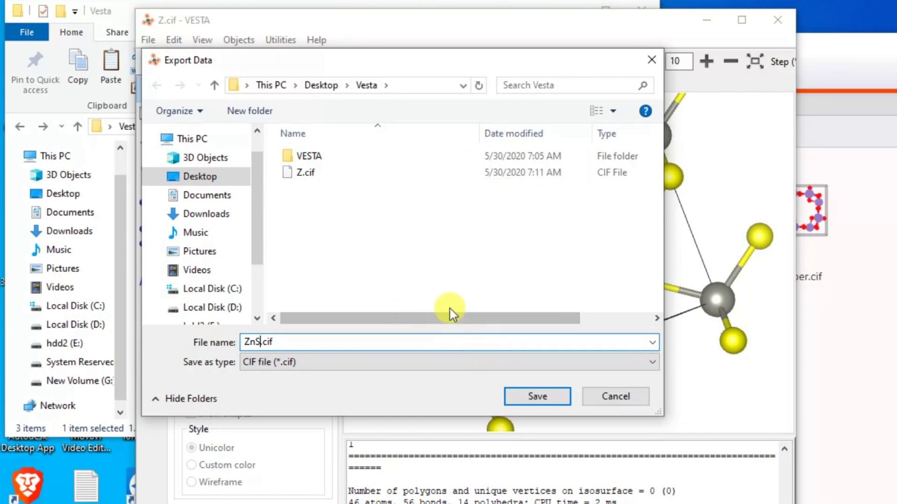
left_click(535, 397)
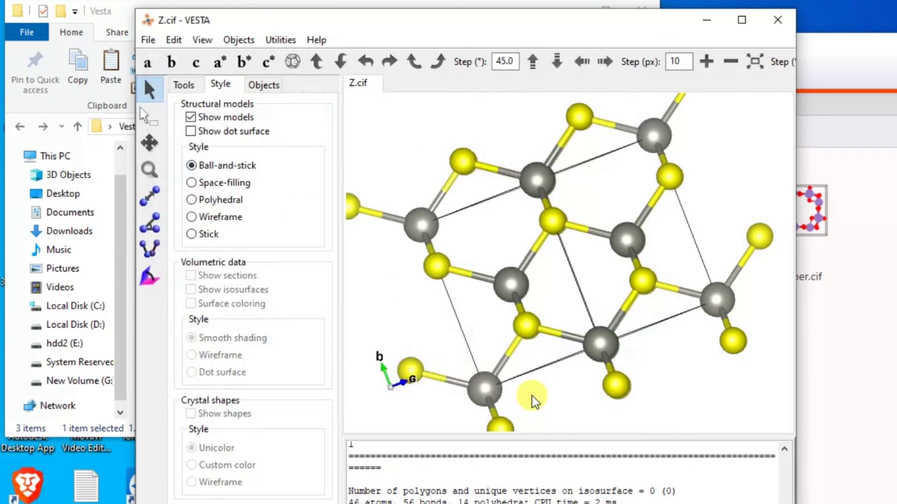
left_click(122, 11)
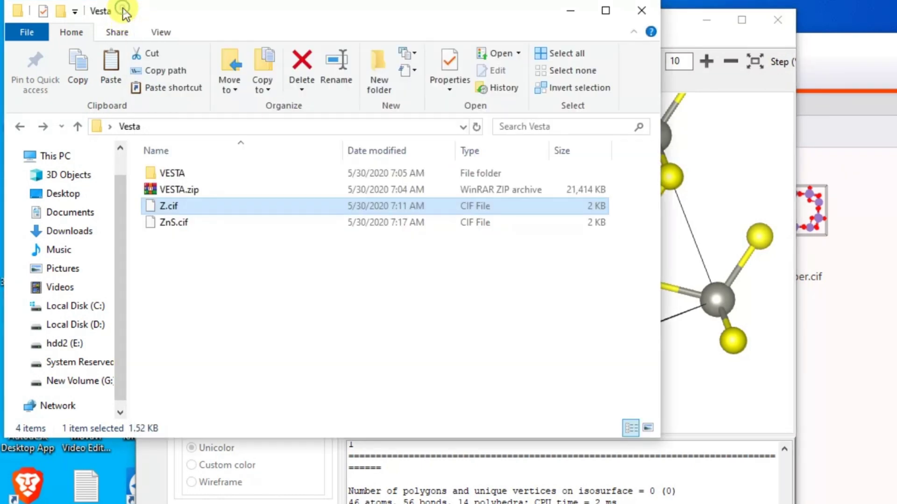
Open ZnS.cif in Notepad without making Notepad the default app
left_click(186, 225)
right_click(187, 224)
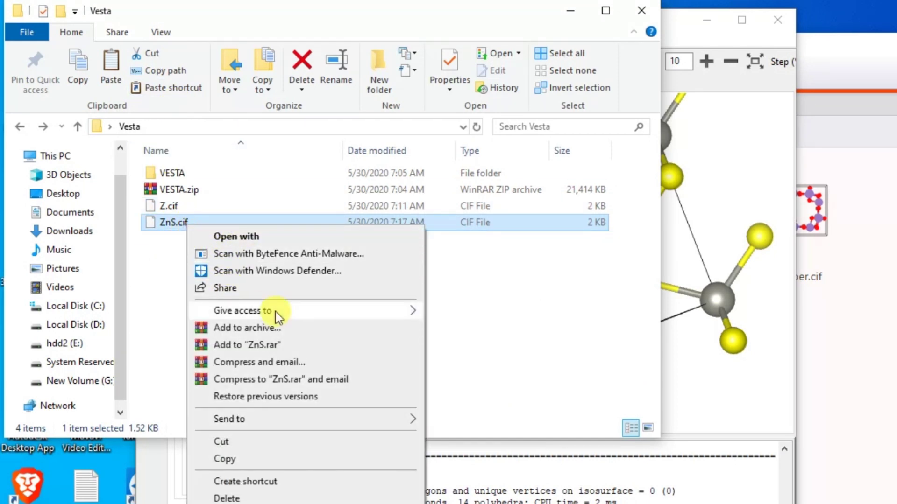
left_click(237, 239)
left_click(434, 331)
left_click(558, 373)
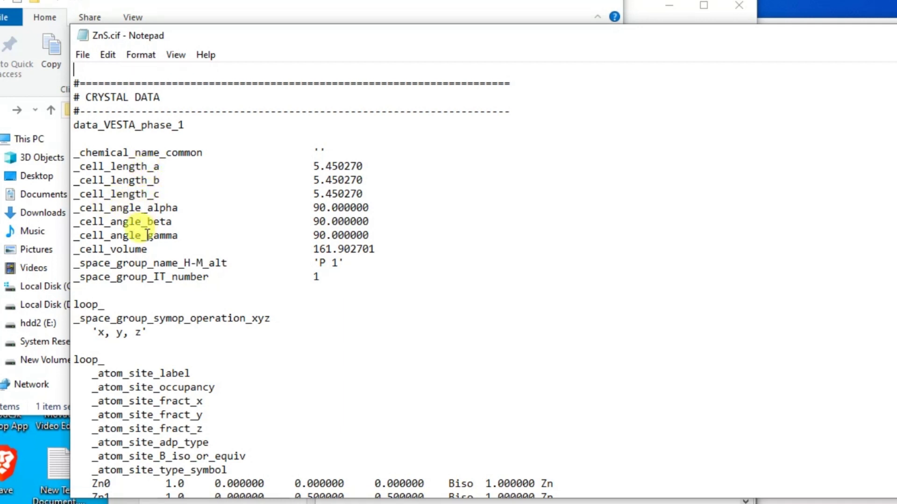
Scroll ZnS.cif down to the four Zn and four S atom sites, then close Notepad
scroll(231, 340, "down", 3)
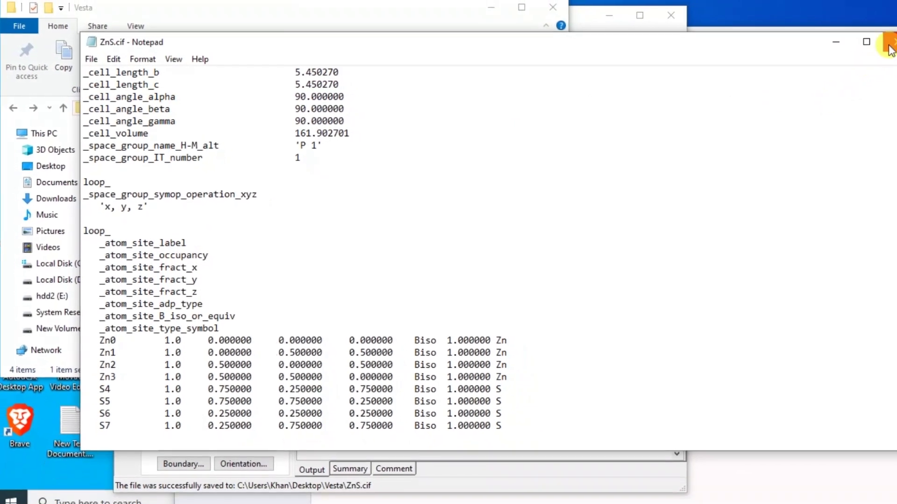
left_click(890, 43)
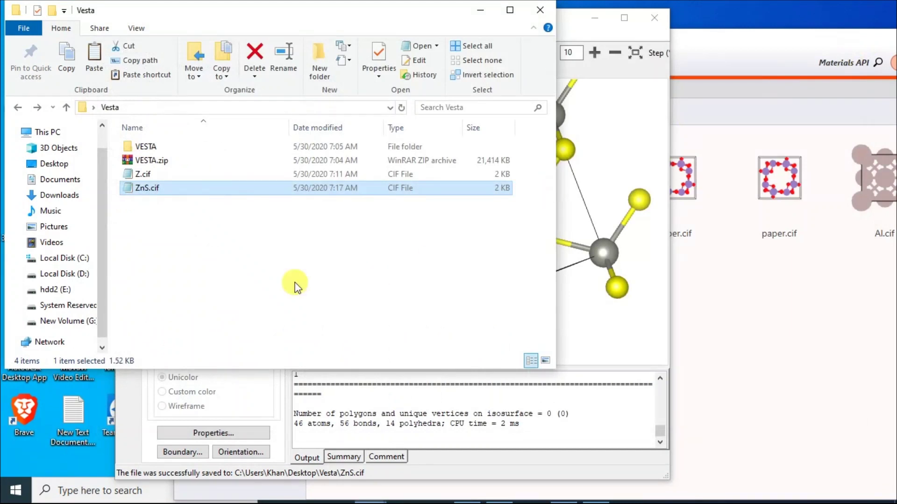
Copy ZnS.cif from the Vesta folder using its context menu
right_click(144, 188)
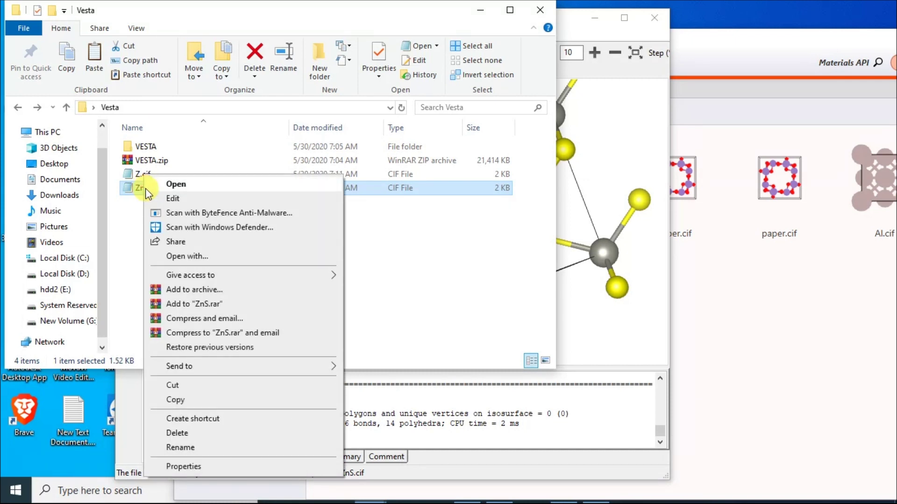
left_click(172, 401)
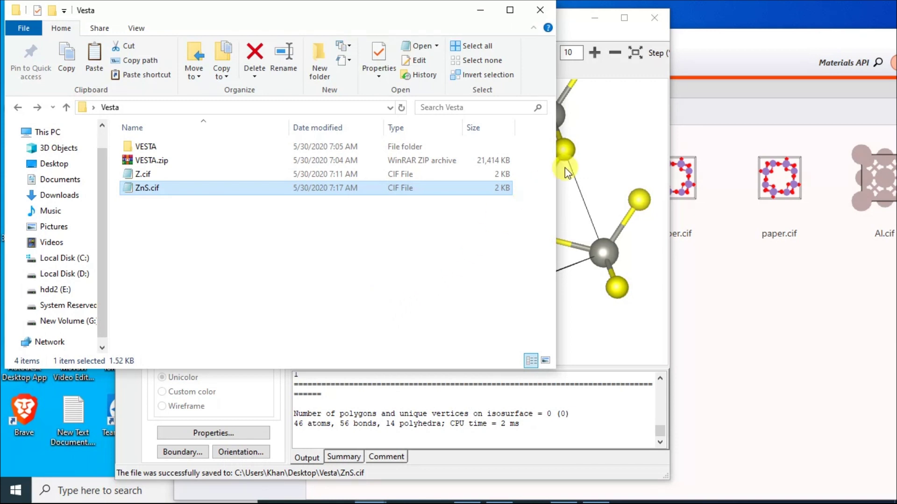
Open My Computer > My Projects in BURAI and copy that folder's path from the address bar
left_click(689, 65)
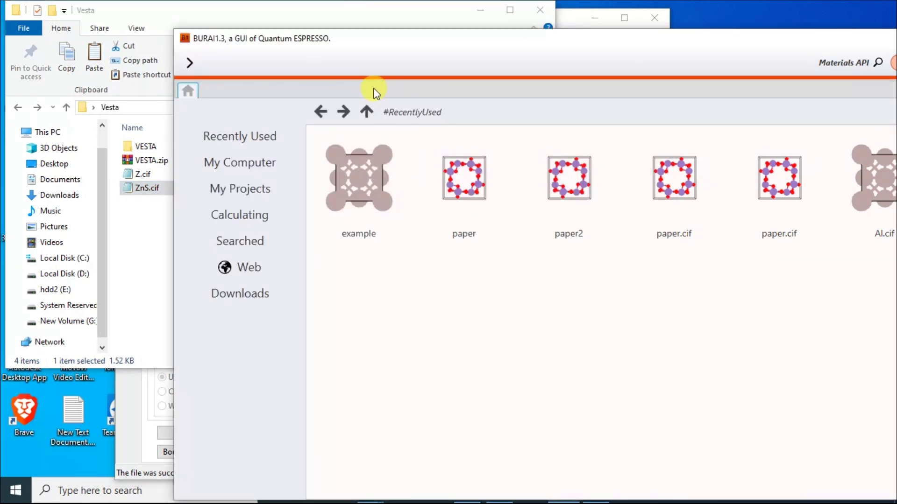
left_click(235, 168)
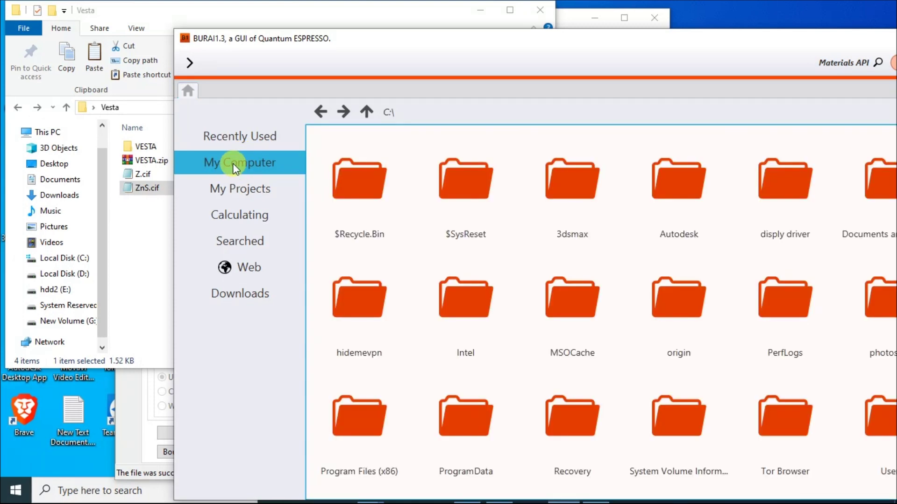
left_click(228, 189)
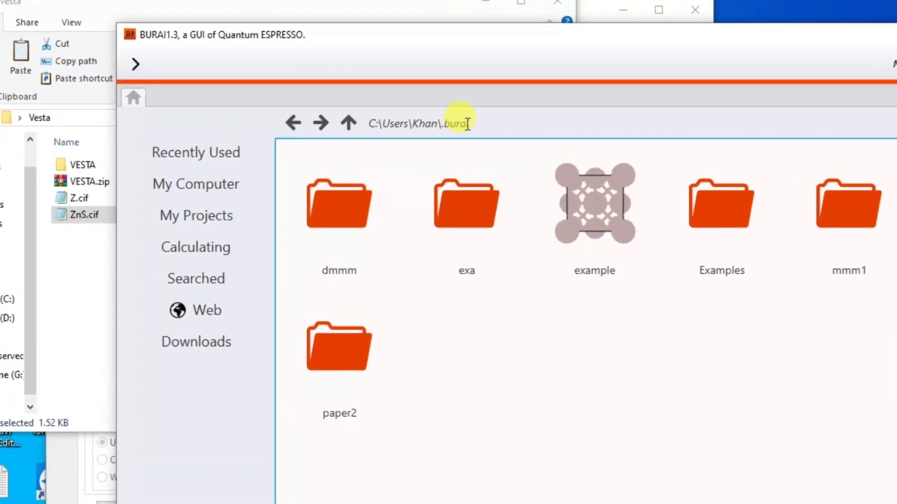
left_click_drag(467, 124, 377, 123)
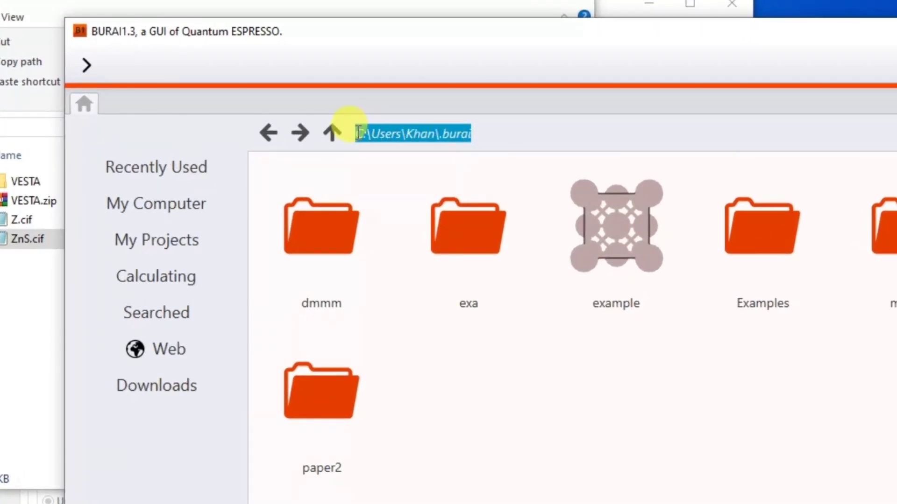
right_click(399, 130)
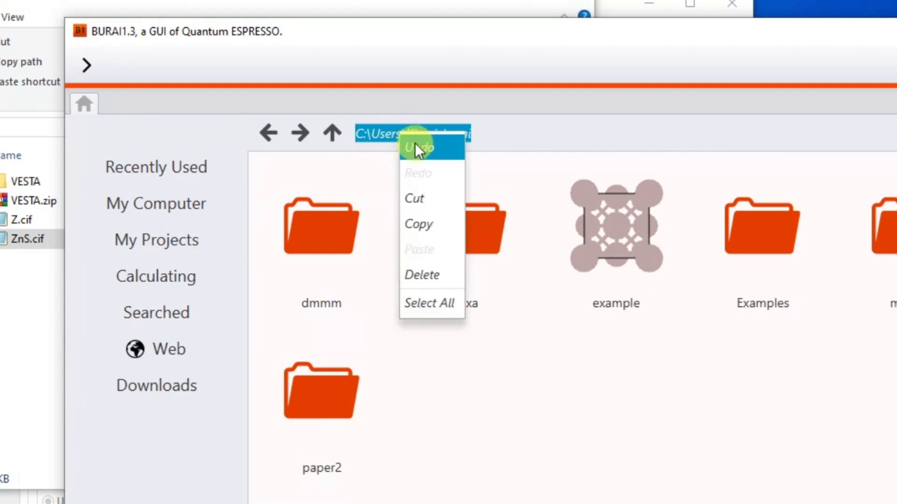
left_click(430, 226)
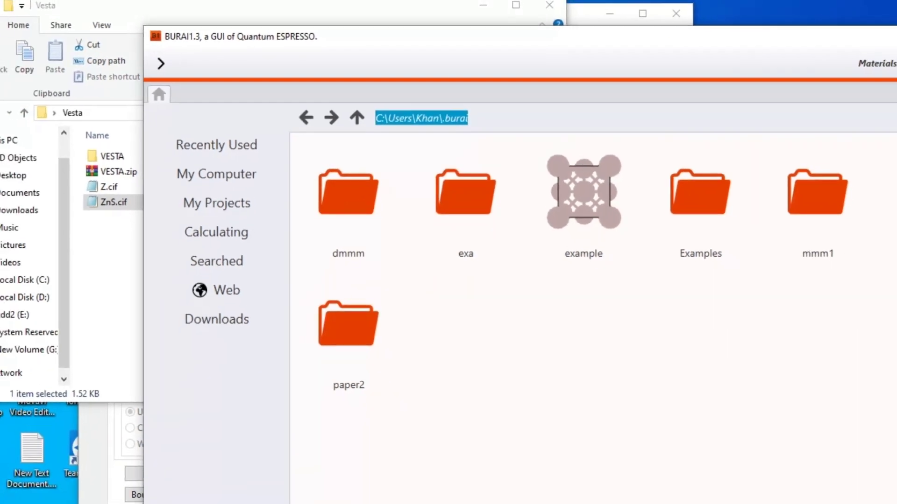
left_click_drag(499, 44, 769, 18)
left_click_drag(682, 29, 679, 48)
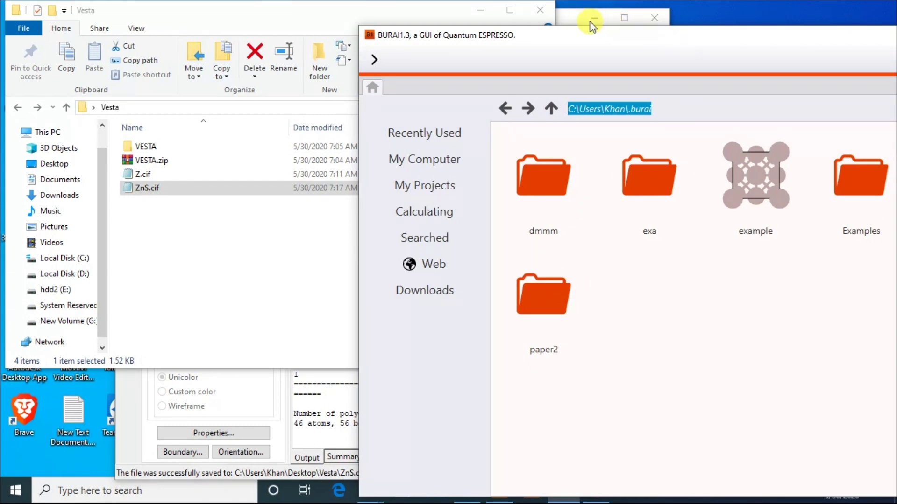
Bring the VESTA program folder window in File Explorer to the front
left_click(569, 20)
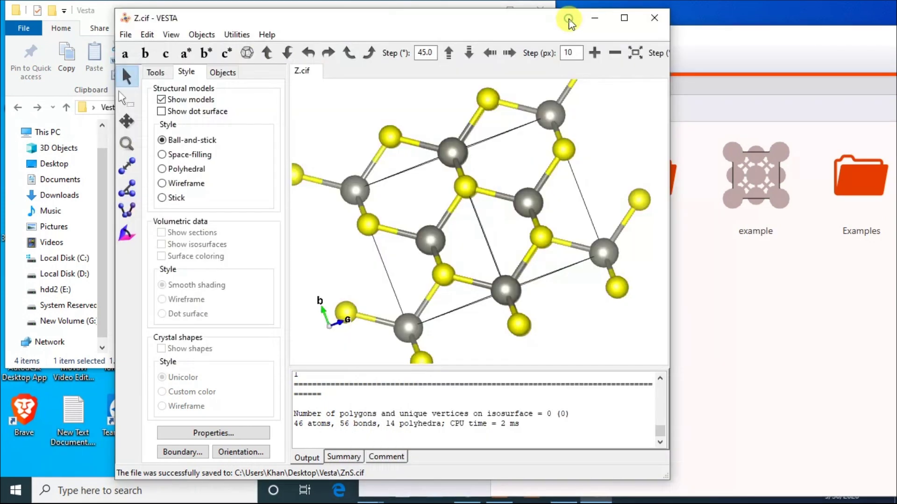
key("alt+Tab")
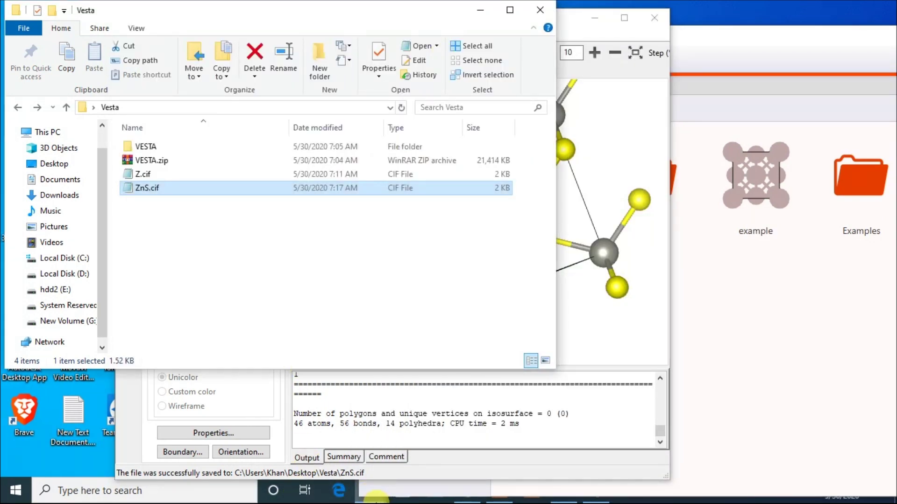
left_click(373, 496)
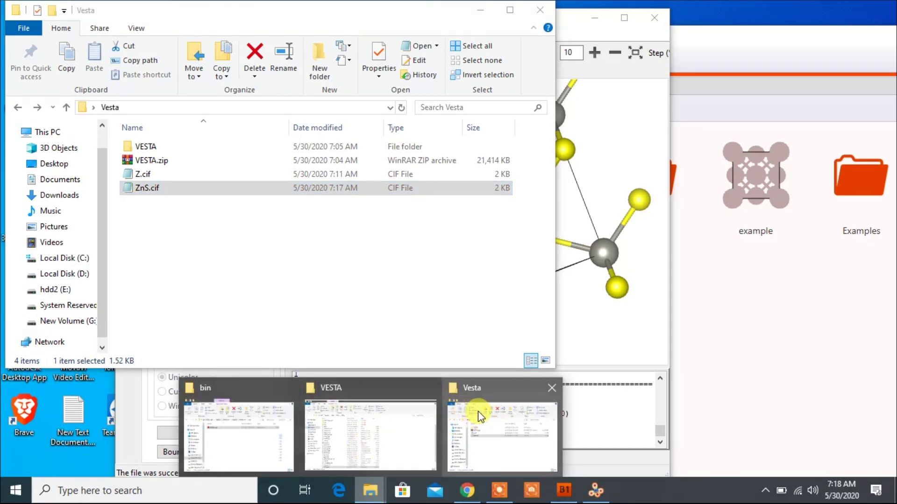
mouse_move(481, 423)
left_click(483, 424)
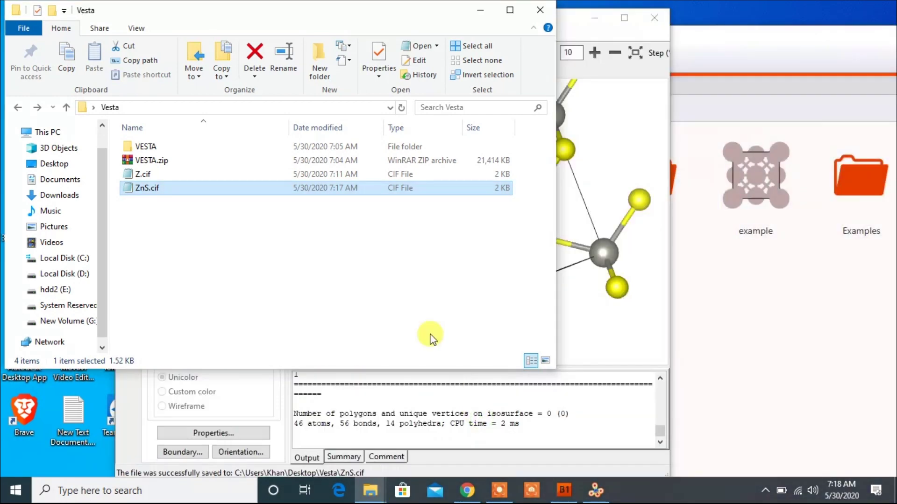
left_click(370, 491)
left_click(391, 419)
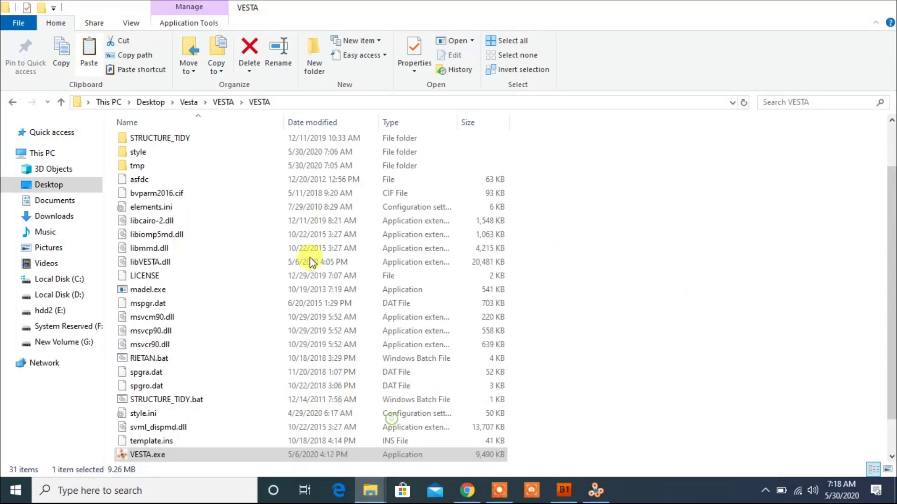
Paste the .burai path into the address bar and go to that folder
left_click(279, 103)
right_click(280, 104)
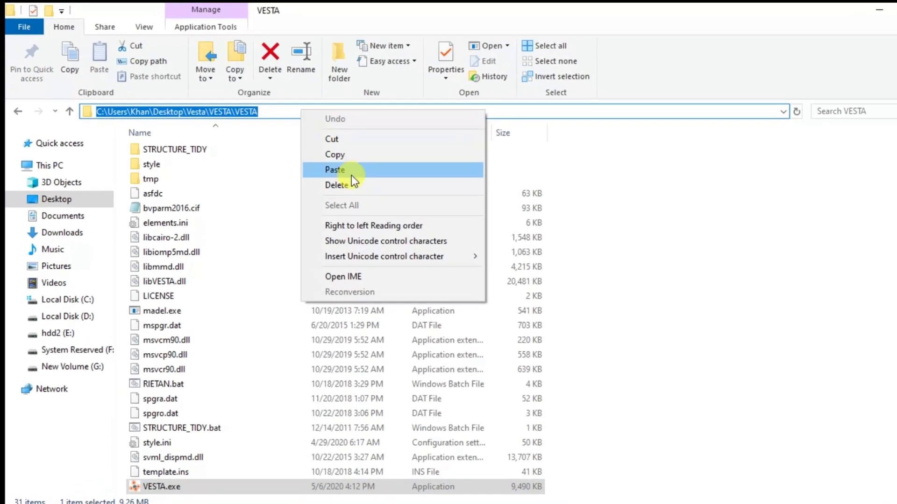
left_click(372, 181)
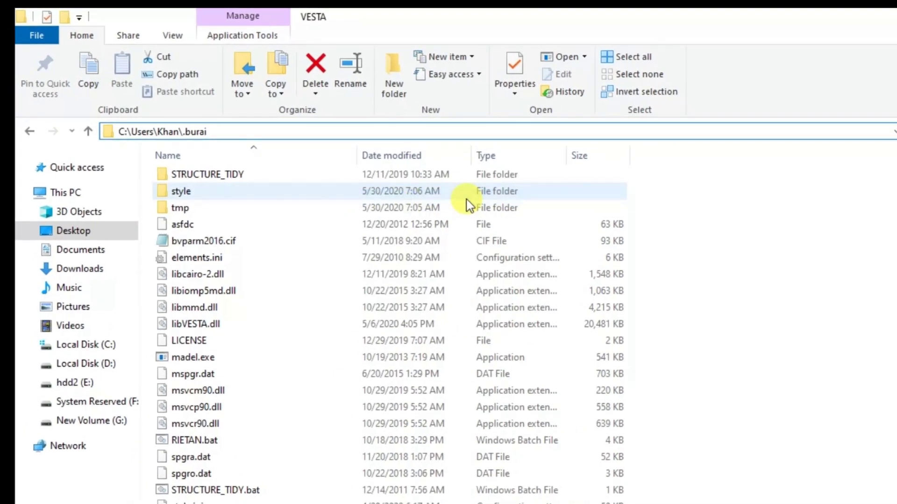
key("Return")
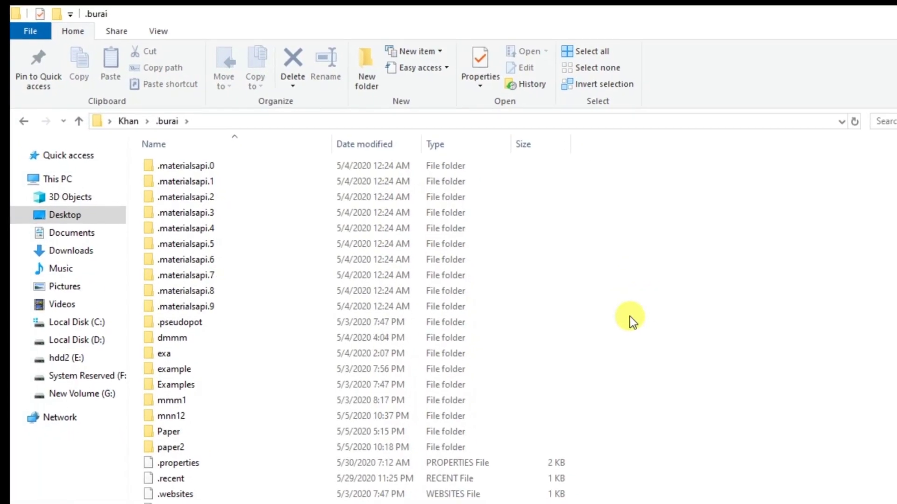
right_click(674, 355)
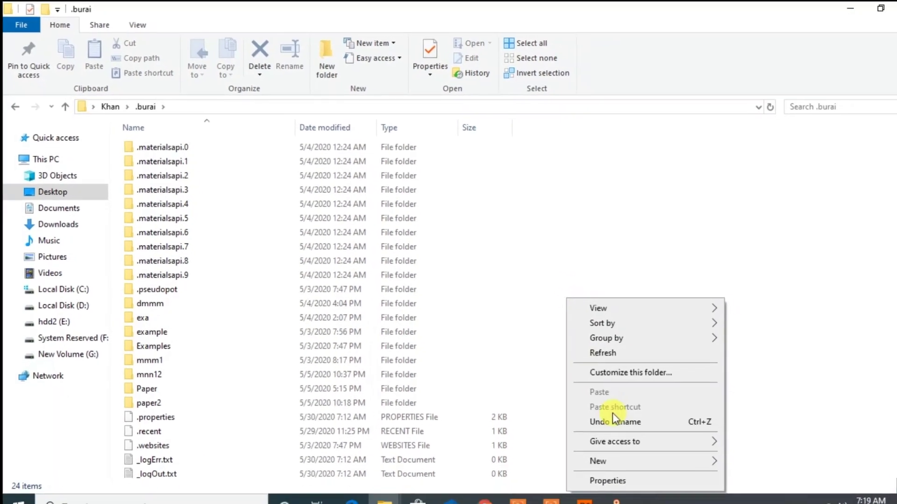
Create a new folder named ZnS inside .burai and open it
mouse_move(644, 464)
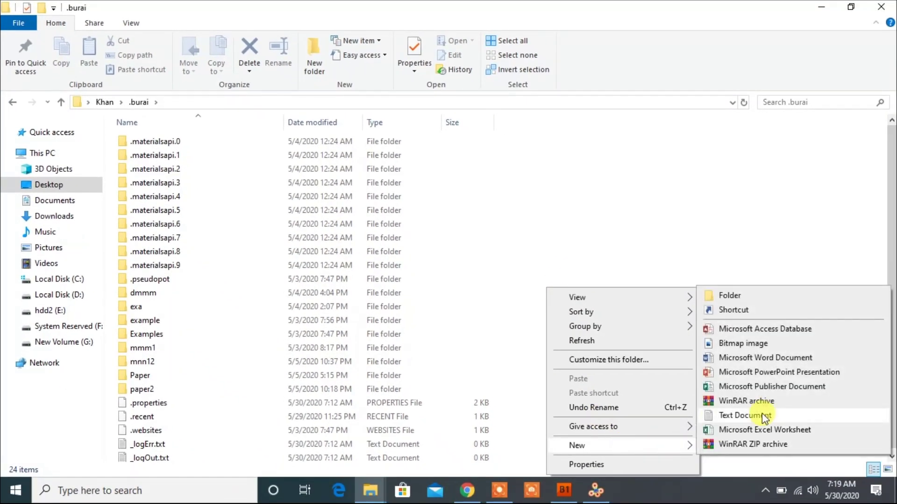
left_click(764, 308)
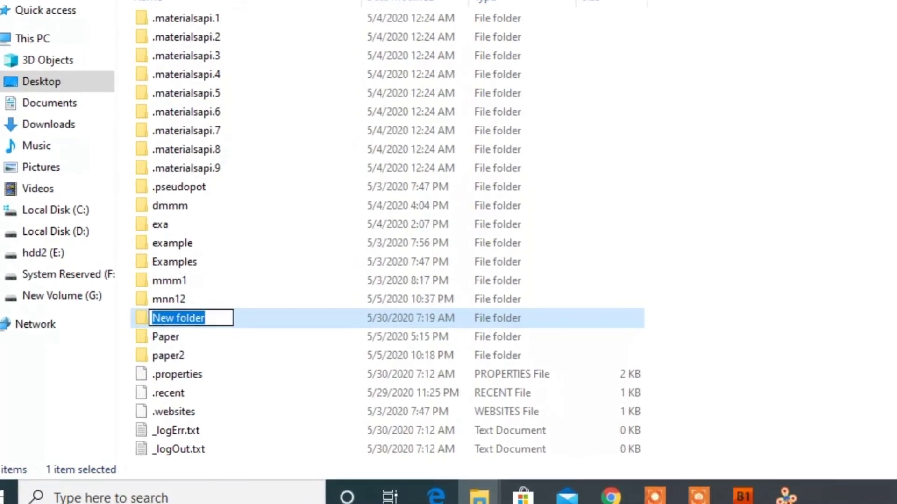
type("ZnS")
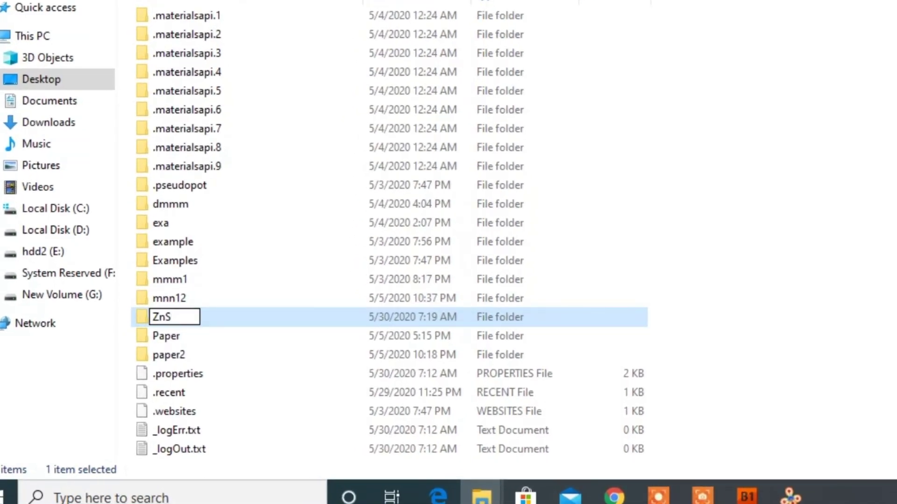
key("Return")
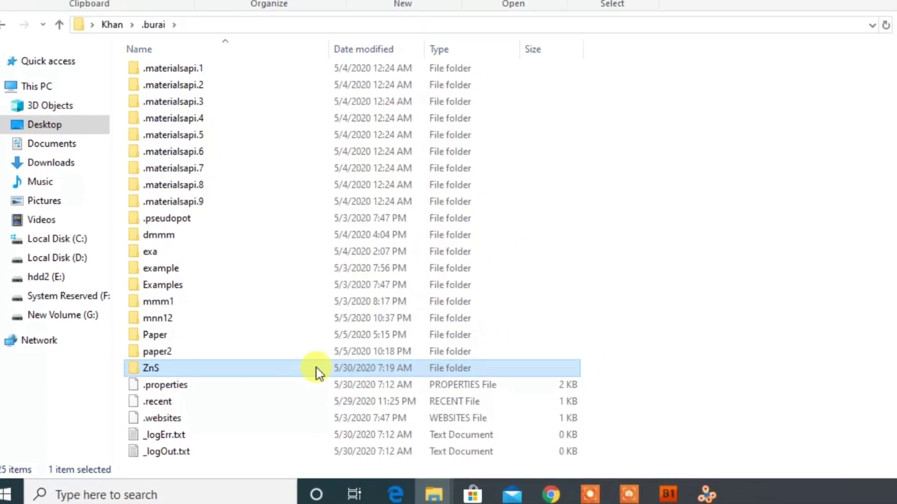
double_click(297, 376)
left_click_drag(270, 6, 590, 47)
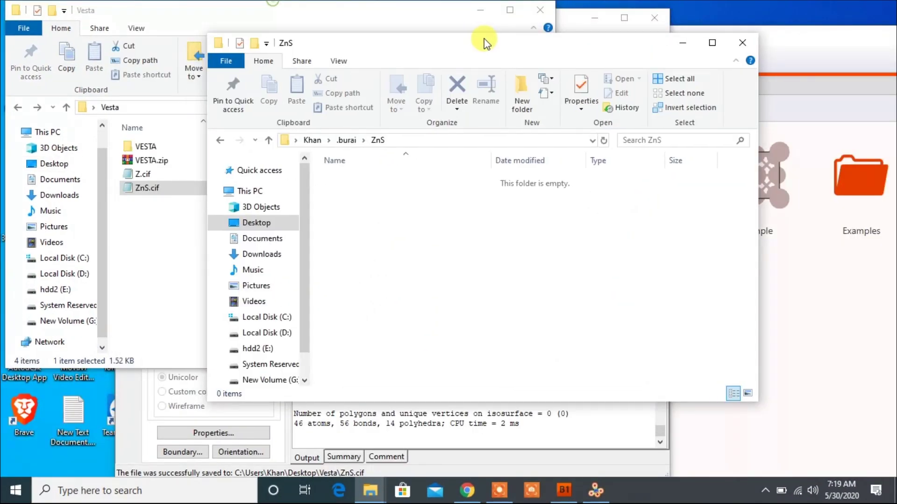
Paste a copy of ZnS.cif from the Vesta folder into the ZnS folder
right_click(150, 189)
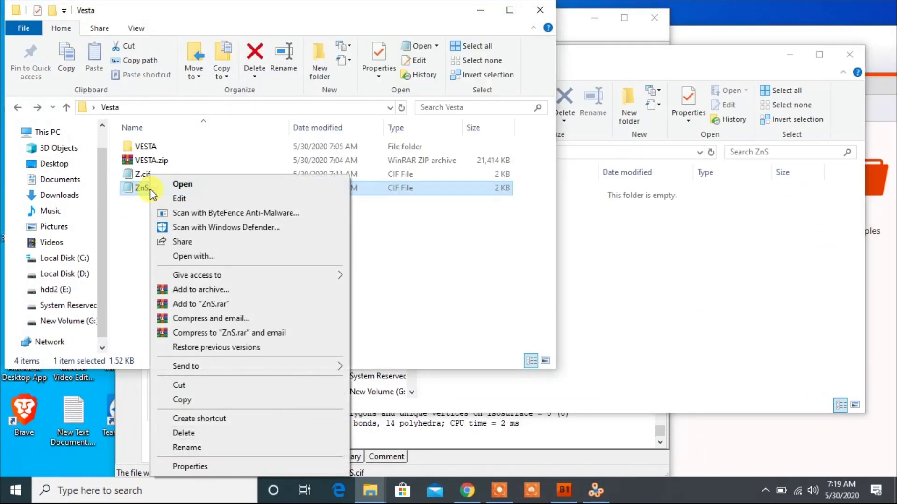
left_click(182, 400)
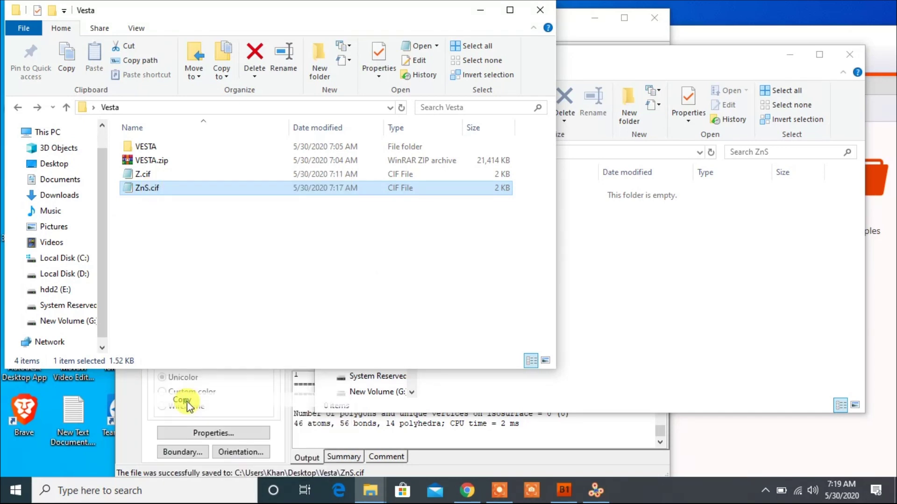
left_click(579, 266)
right_click(578, 240)
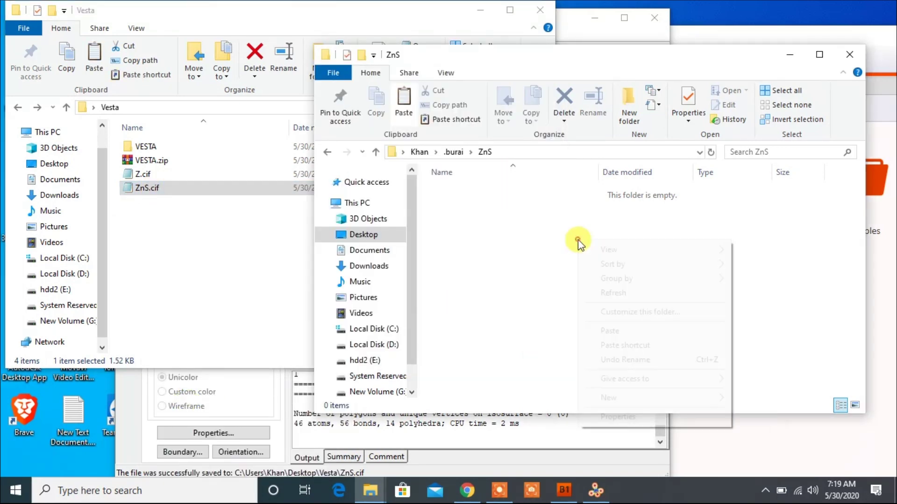
left_click(609, 331)
left_click_drag(592, 58, 506, 49)
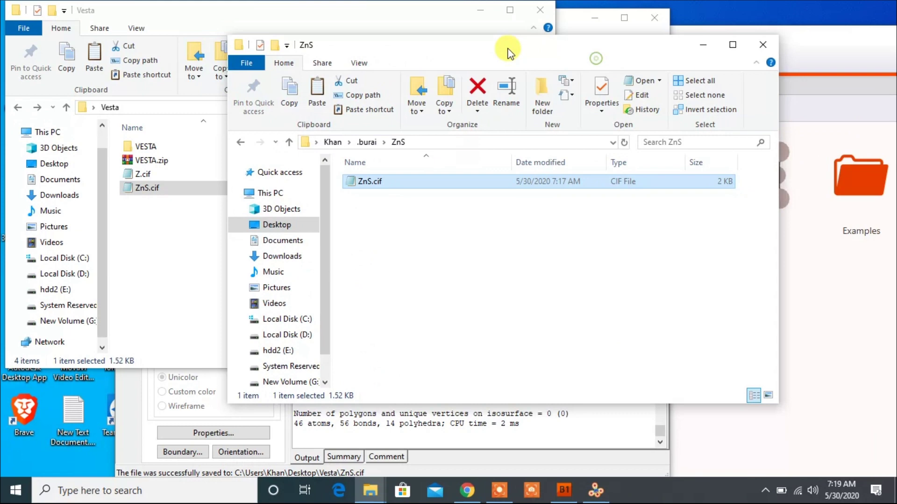
left_click(817, 41)
left_click_drag(802, 45, 432, 27)
Refresh BURAI's file browser, enter the ZnS folder and load ZnS.cif as a crystal structure
left_click(135, 93)
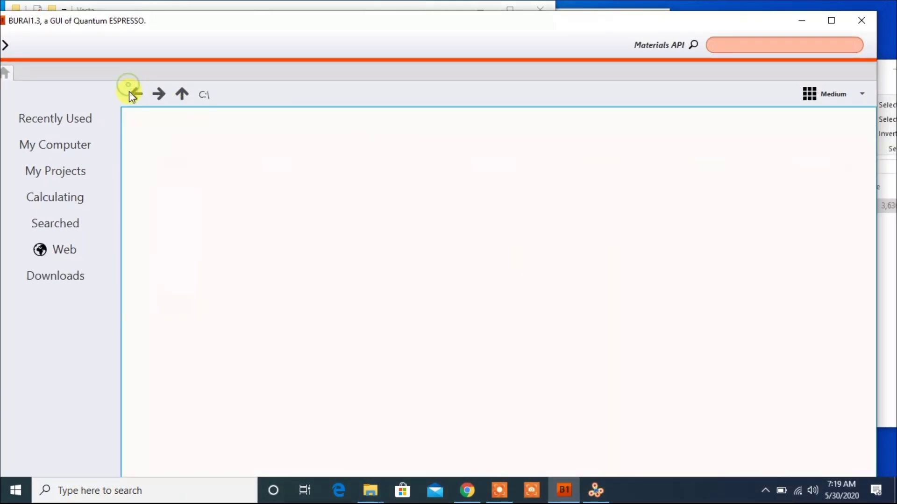
left_click(158, 94)
left_click(288, 288)
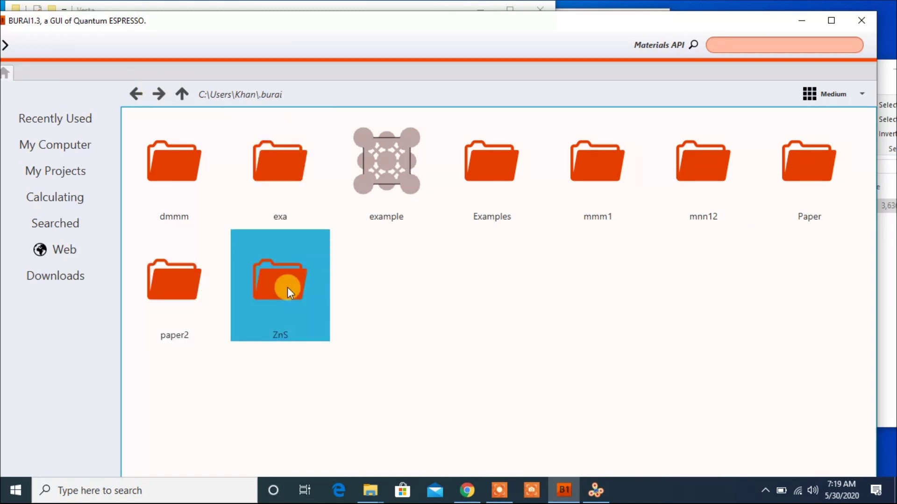
double_click(276, 284)
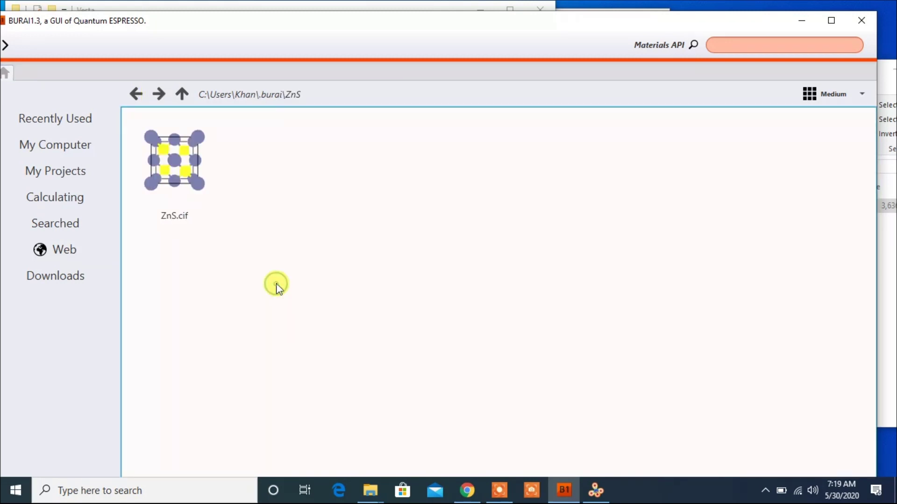
double_click(190, 169)
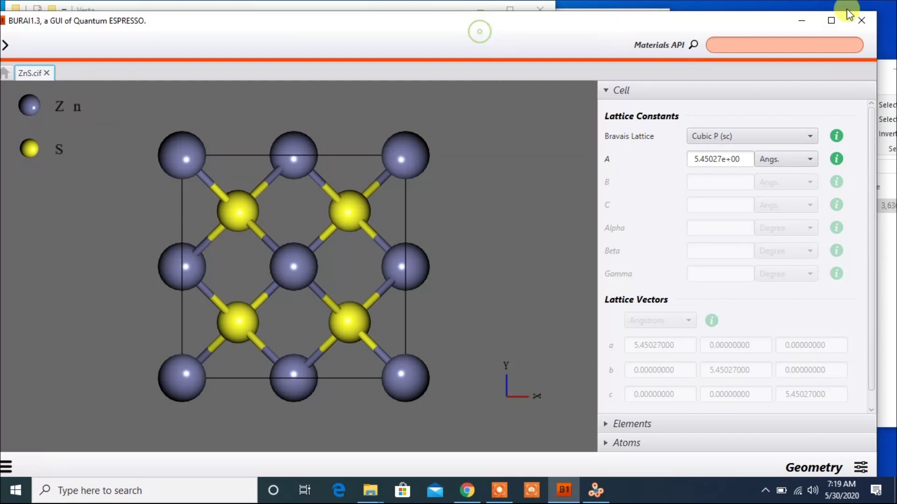
Maximize BURAI, rotate the ZnS cell obliquely, and glance at the main and calculation menus
left_click(830, 21)
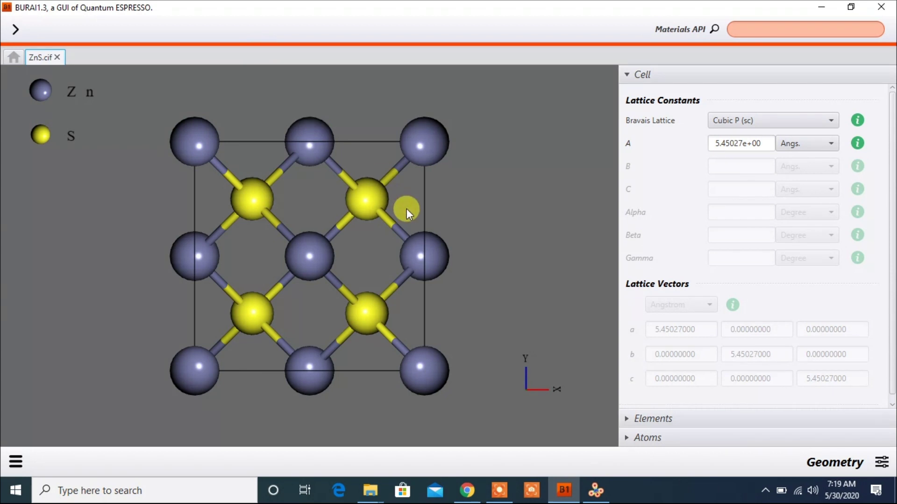
left_click_drag(262, 250, 408, 212)
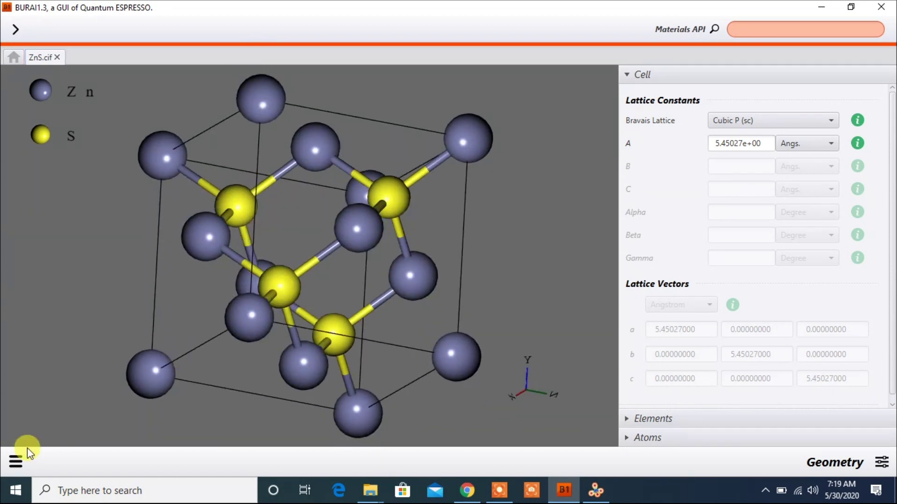
left_click(16, 459)
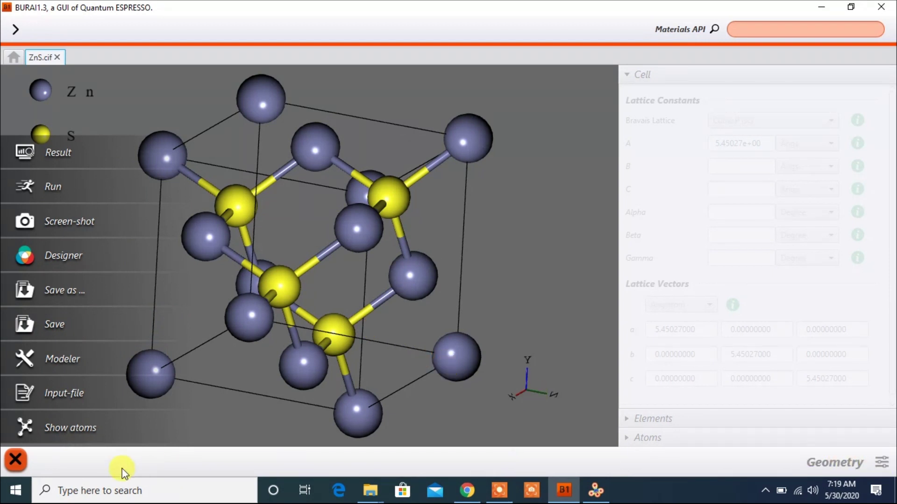
left_click(15, 460)
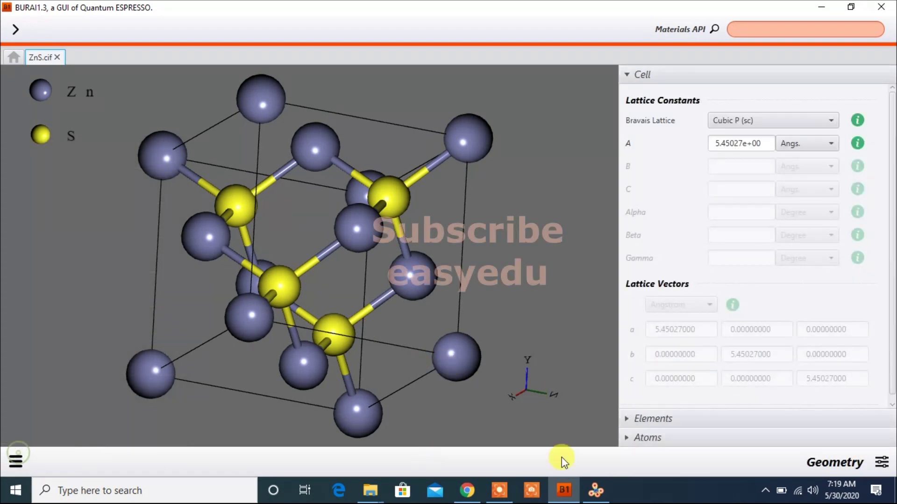
left_click(882, 464)
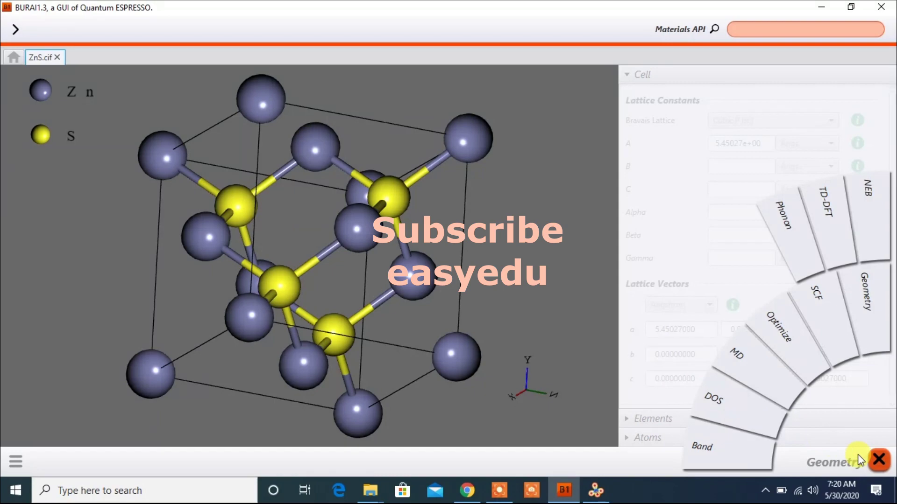
left_click(878, 460)
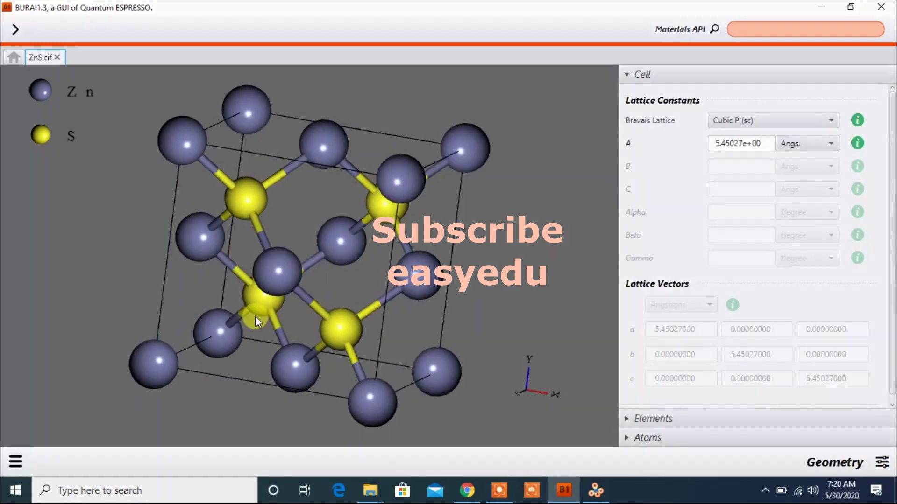